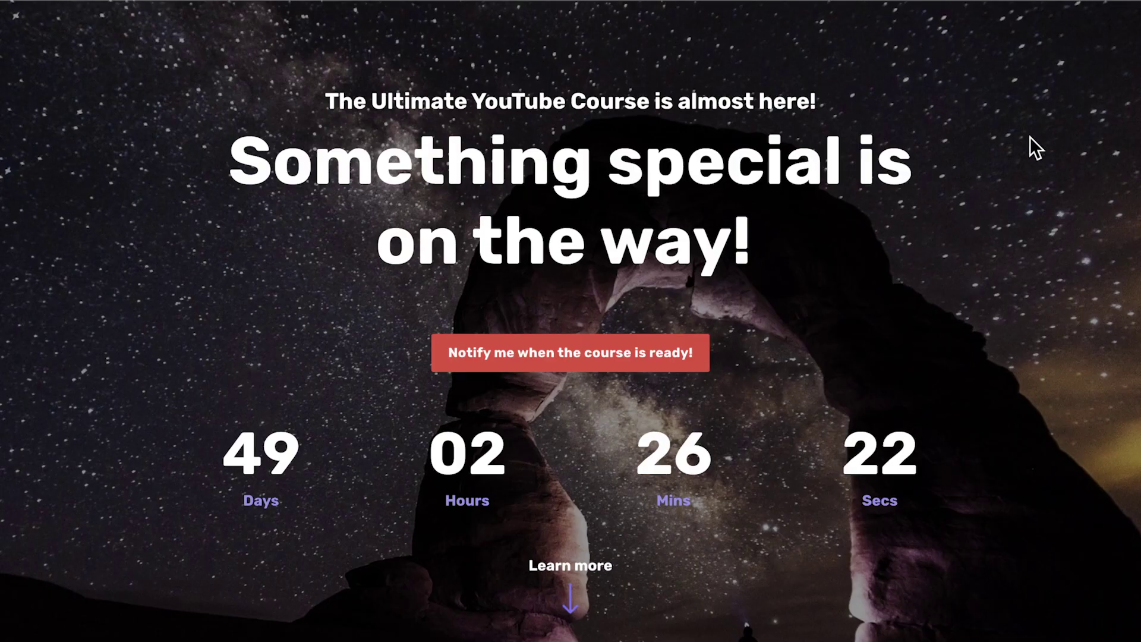
Step: Open the course waitlist sign-up form, then close it again
{"action": "left_click", "coordinate": [534, 362]}
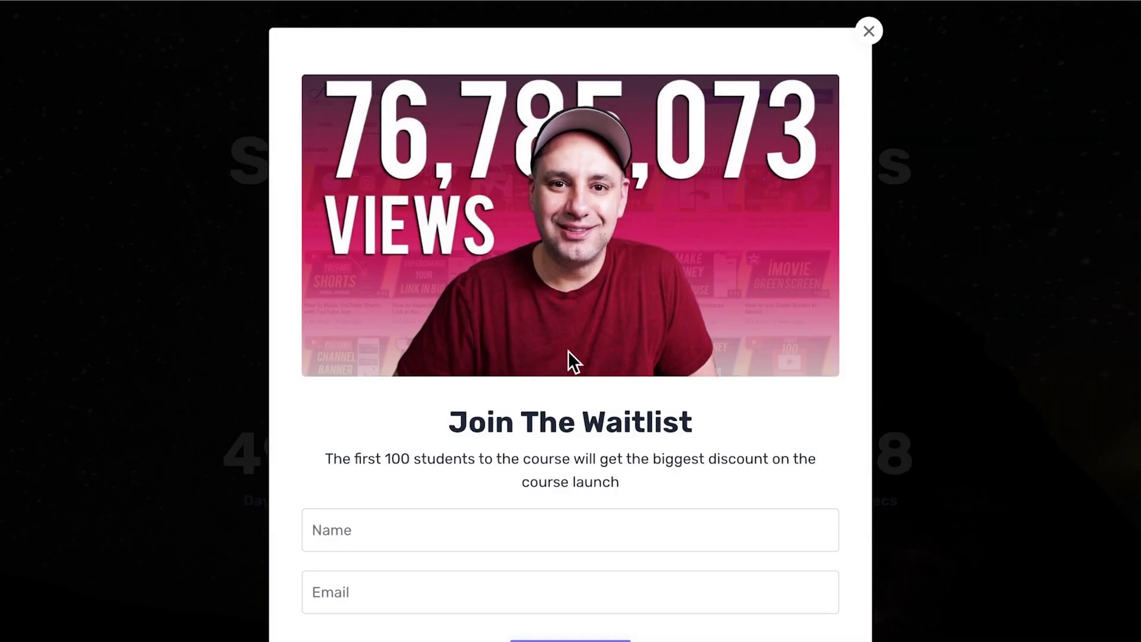
{"action": "left_click", "coordinate": [870, 31]}
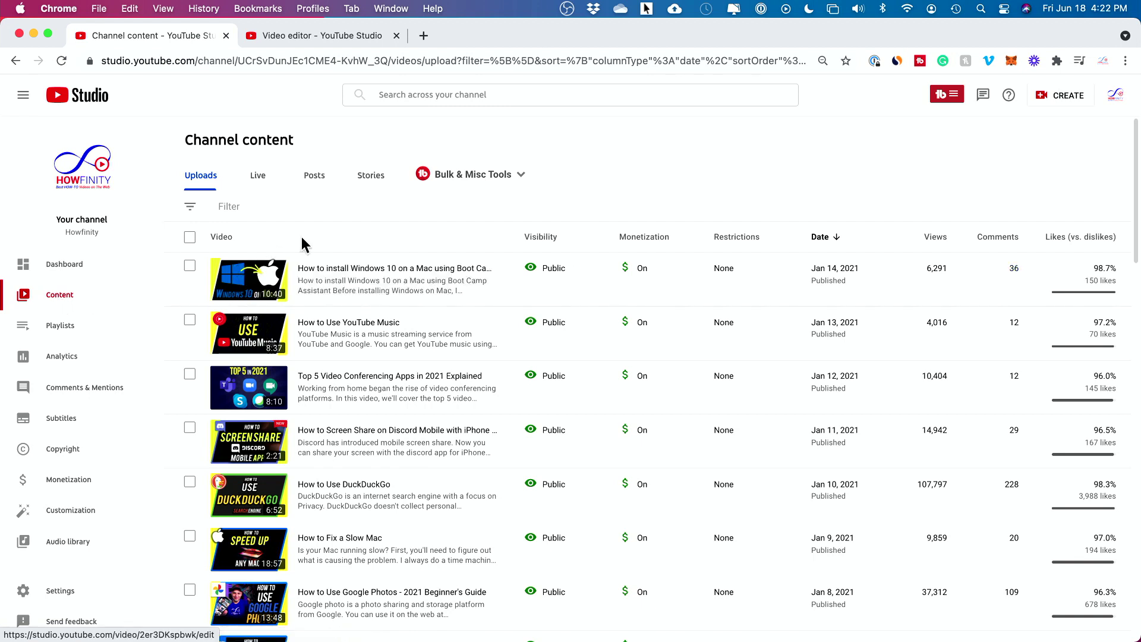
Step: Switch to the YouTube Studio build video's editor tab and enter trim mode
{"action": "left_click", "coordinate": [321, 36]}
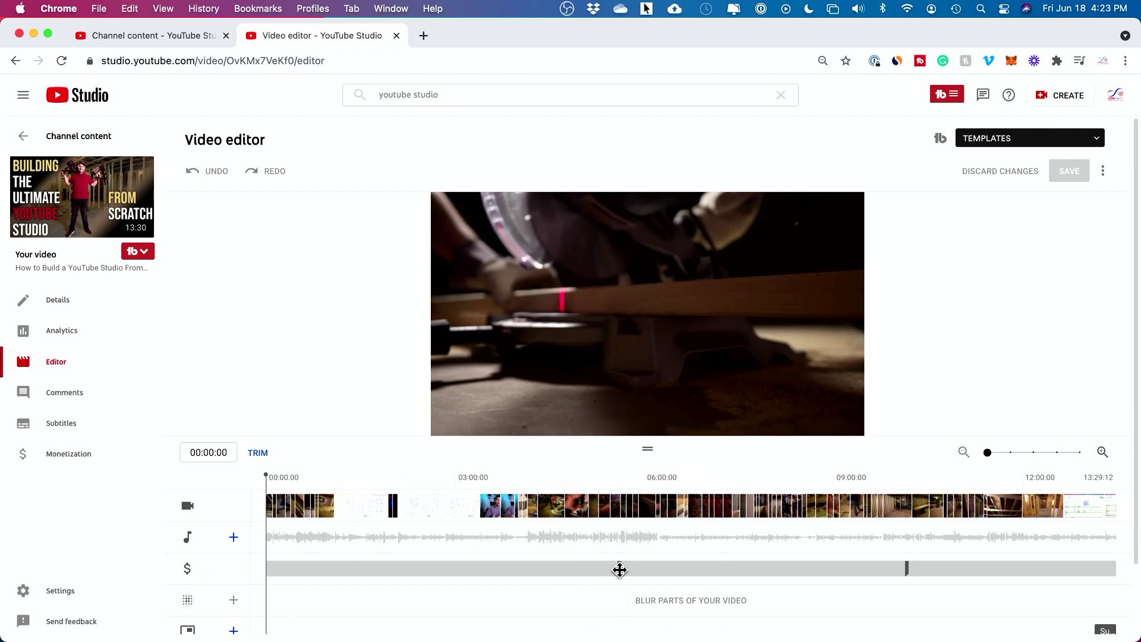
{"action": "mouse_move", "coordinate": [659, 593]}
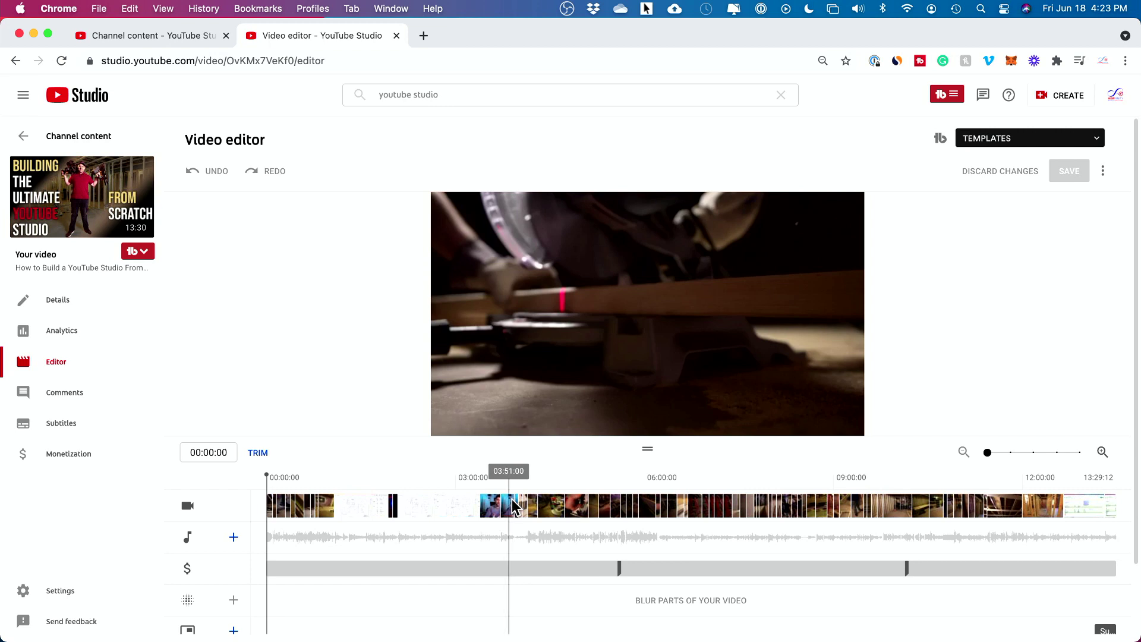
{"action": "left_click", "coordinate": [257, 452]}
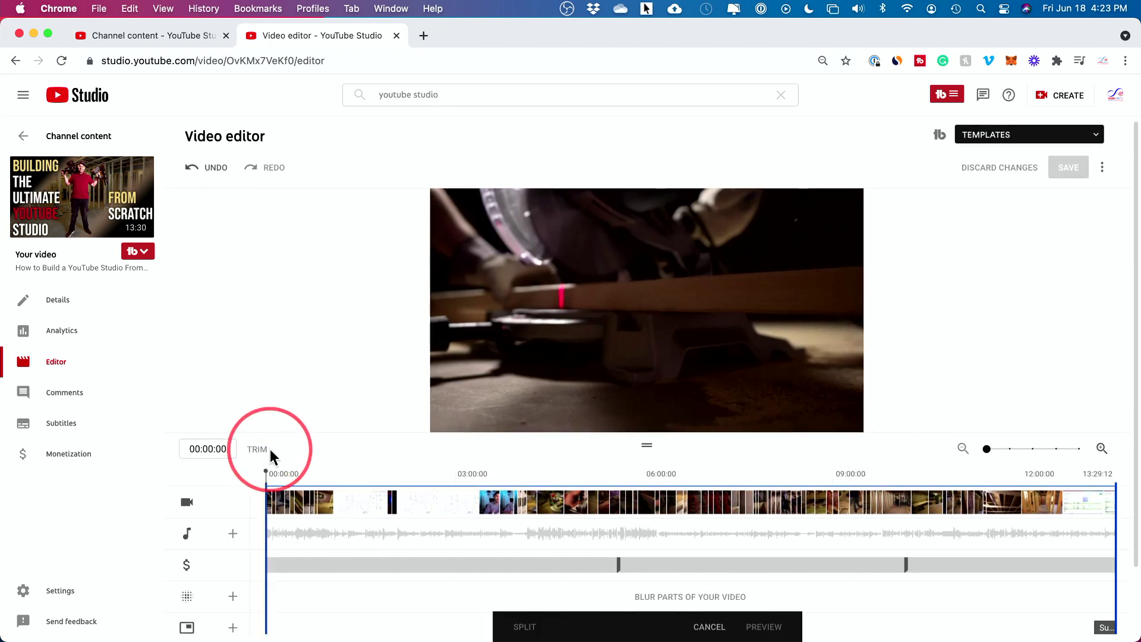
Step: Scrub the timeline to about the four-minute mark and then to about 13:13
{"action": "left_click", "coordinate": [493, 512]}
{"action": "left_click_drag", "start_coordinate": [493, 512], "coordinate": [254, 484]}
{"action": "left_click", "coordinate": [1105, 482]}
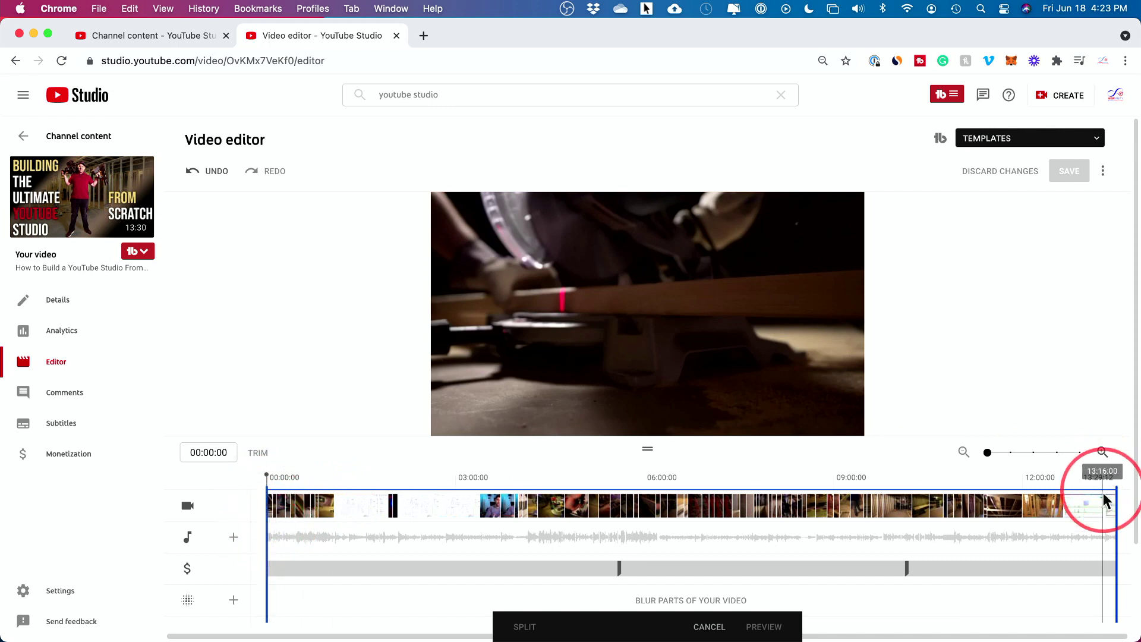
{"action": "left_click_drag", "start_coordinate": [1104, 501], "coordinate": [269, 507]}
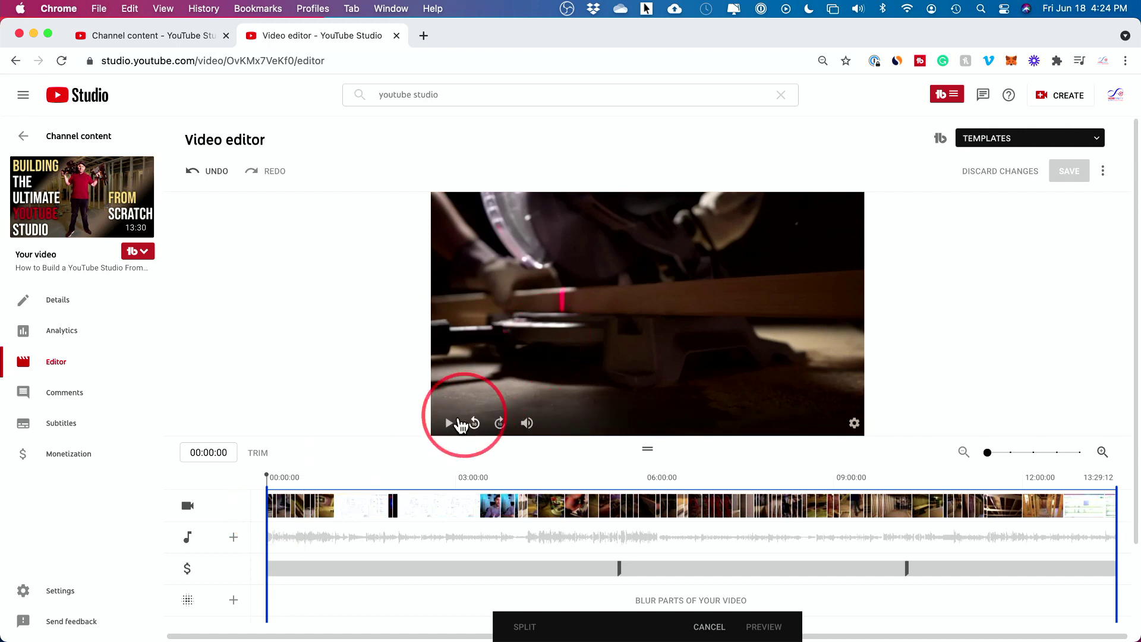
Step: Play from the start, then drag the left trim handle to cut the opening up to about 0:43
{"action": "left_click", "coordinate": [448, 424]}
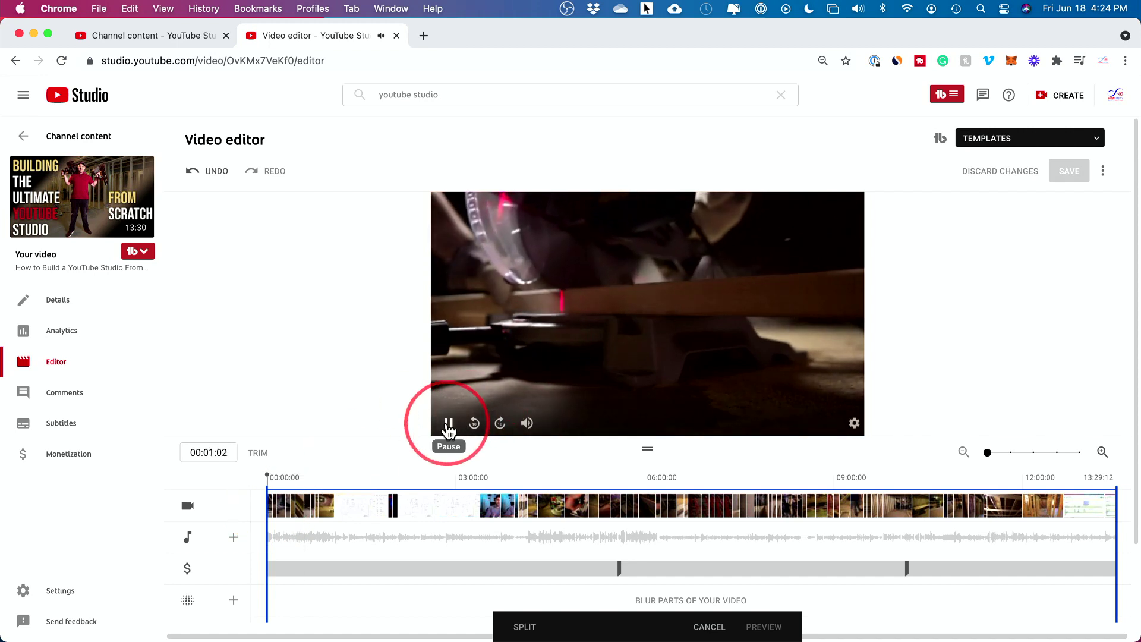
{"action": "left_click", "coordinate": [449, 425]}
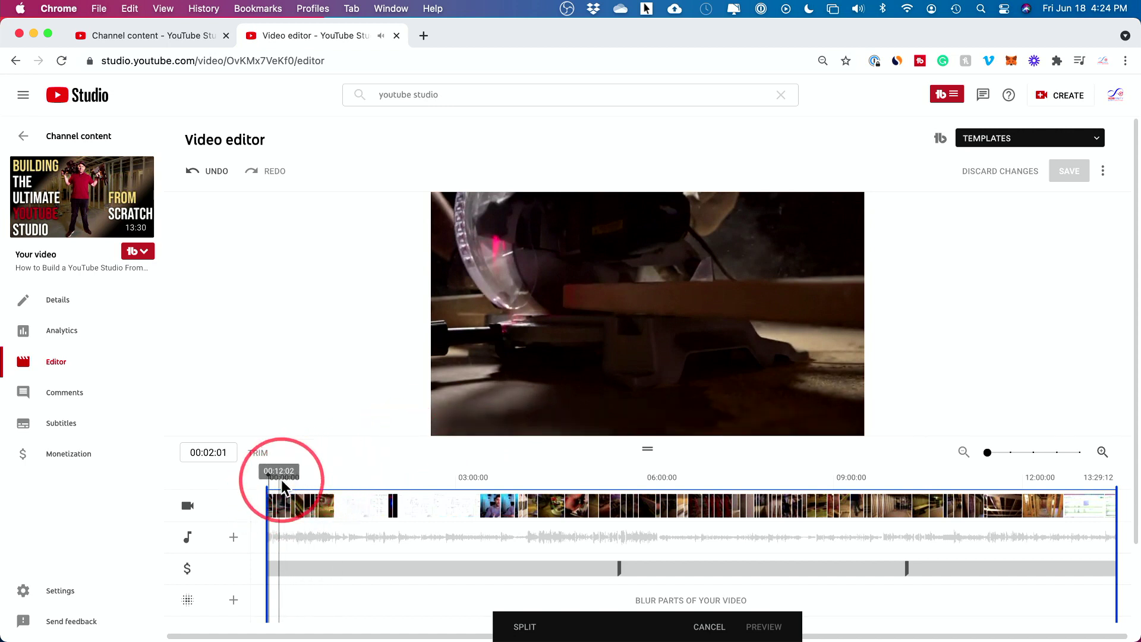
{"action": "left_click_drag", "start_coordinate": [268, 475], "coordinate": [313, 481]}
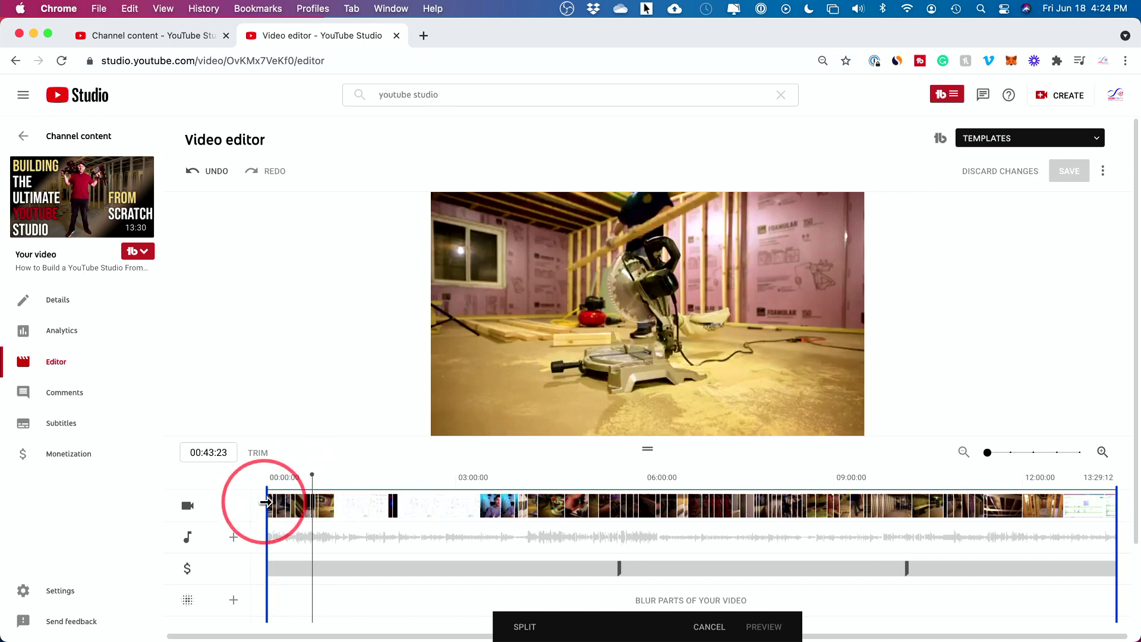
{"action": "left_click_drag", "start_coordinate": [266, 503], "coordinate": [312, 504]}
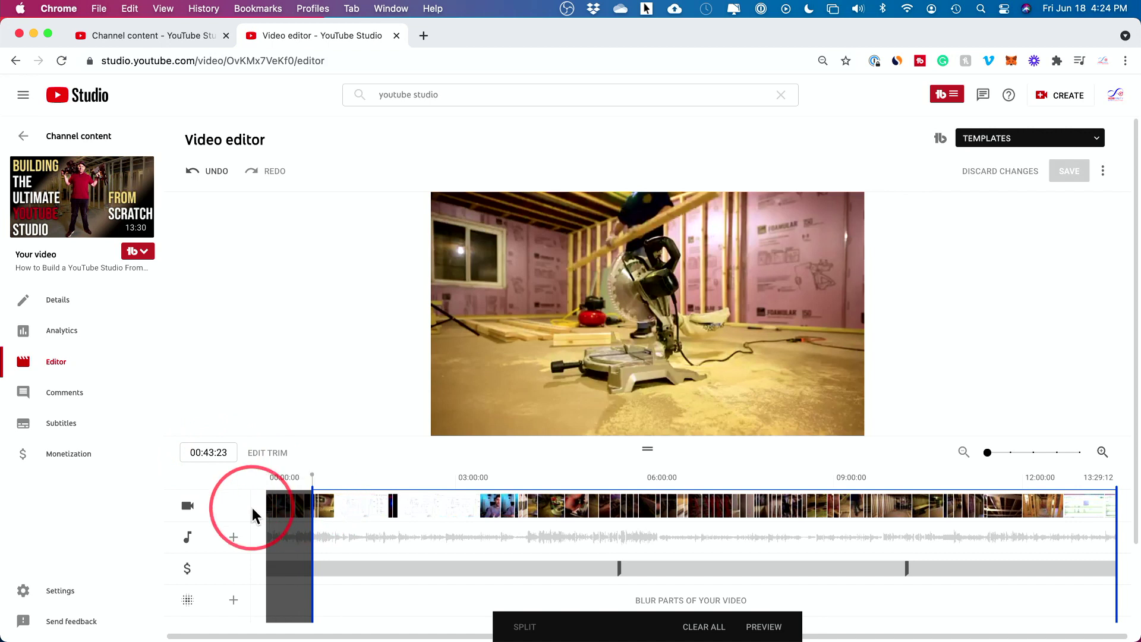
{"action": "left_click", "coordinate": [288, 512]}
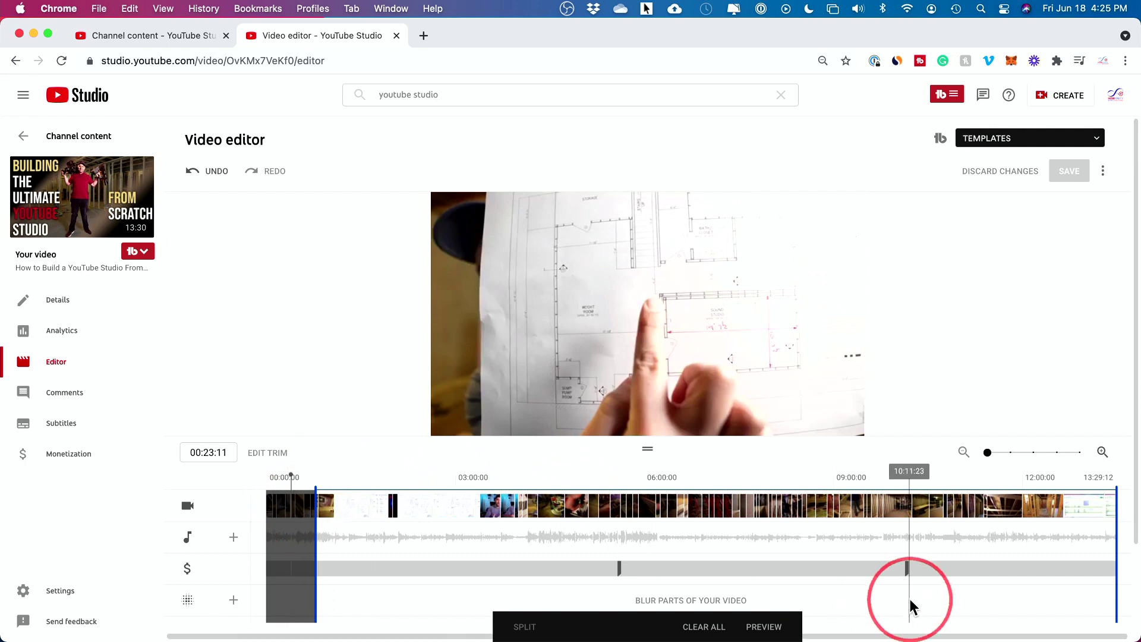
Step: Preview the trimmed start, then discard the changes to restore the full 13:29:12 video
{"action": "left_click", "coordinate": [758, 627]}
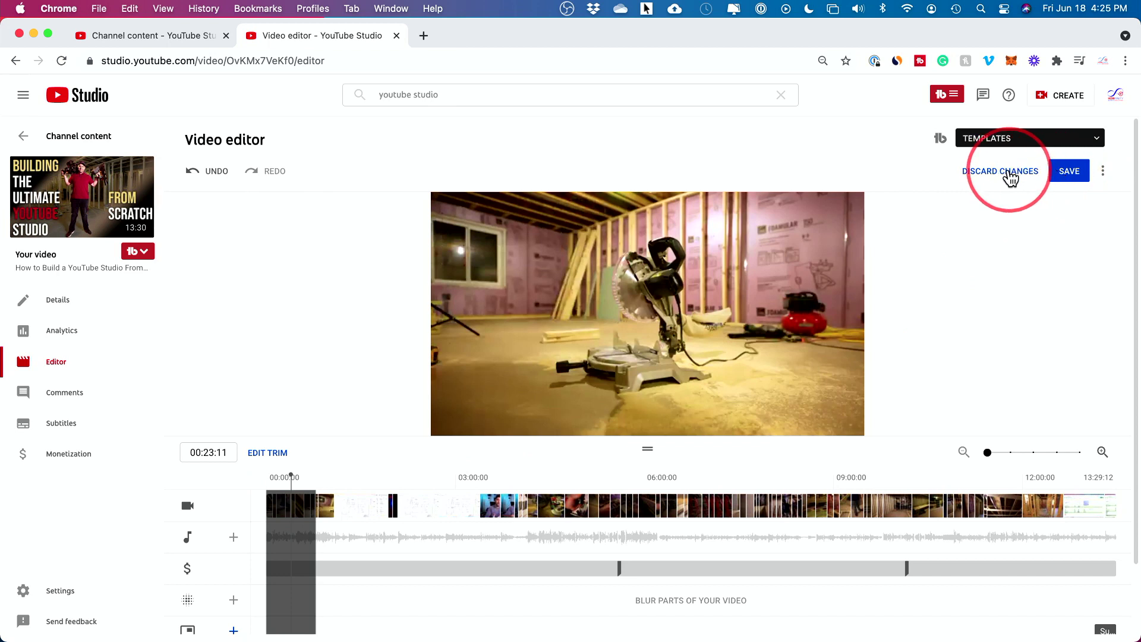
{"action": "left_click", "coordinate": [987, 172]}
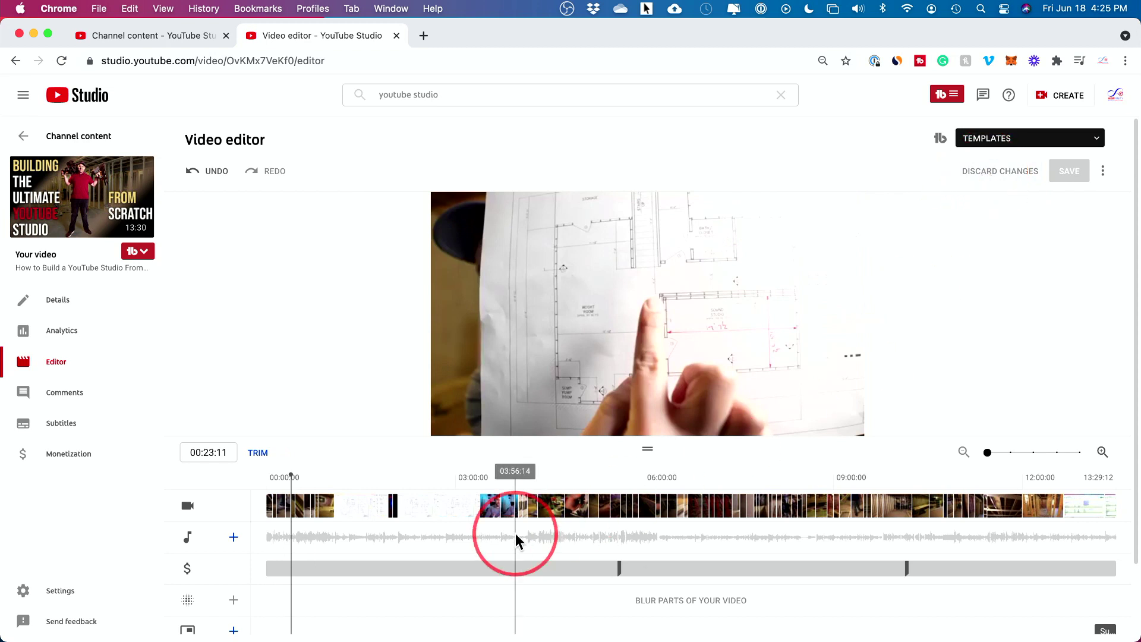
Step: Trim the ending from about 12:00 onward, then clear all trims again
{"action": "left_click", "coordinate": [269, 457]}
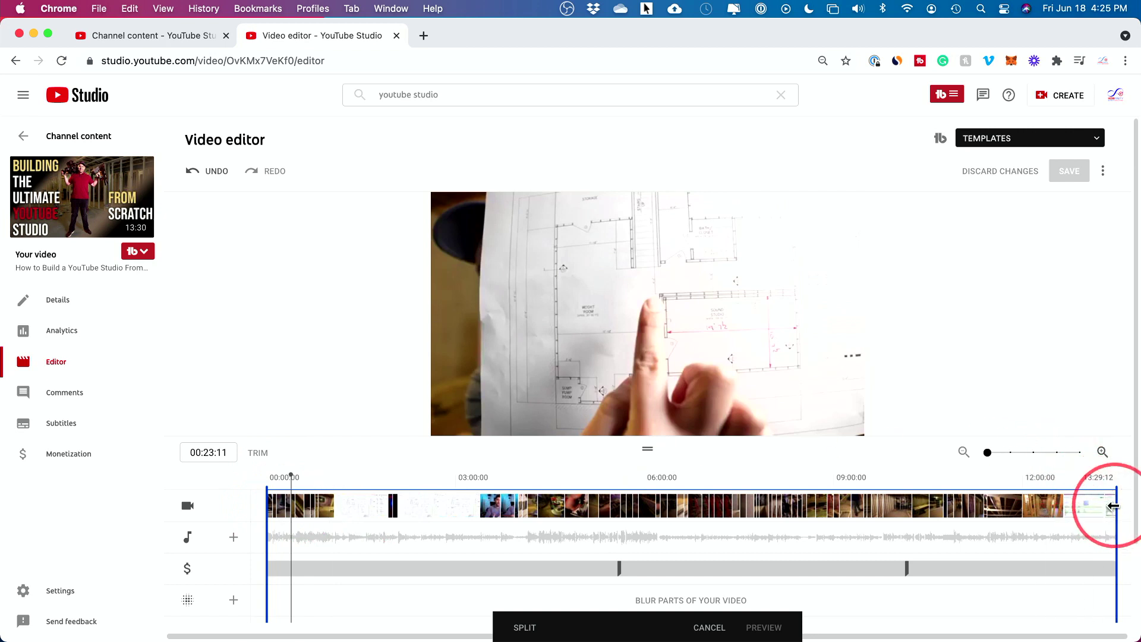
{"action": "left_click_drag", "start_coordinate": [1113, 506], "coordinate": [1022, 506]}
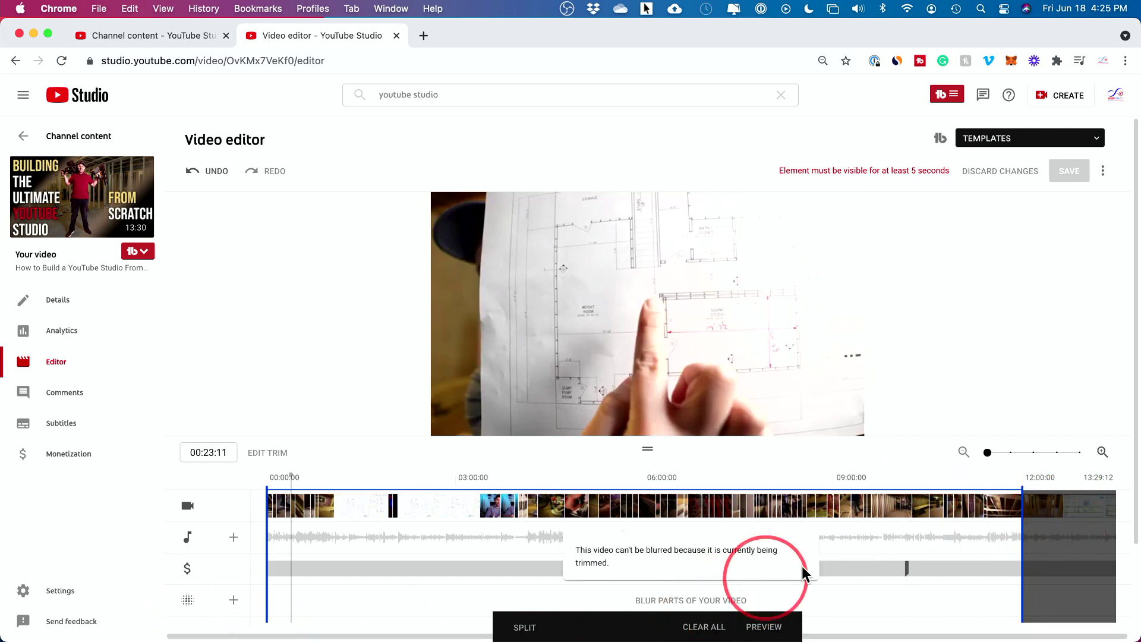
{"action": "left_click", "coordinate": [702, 629]}
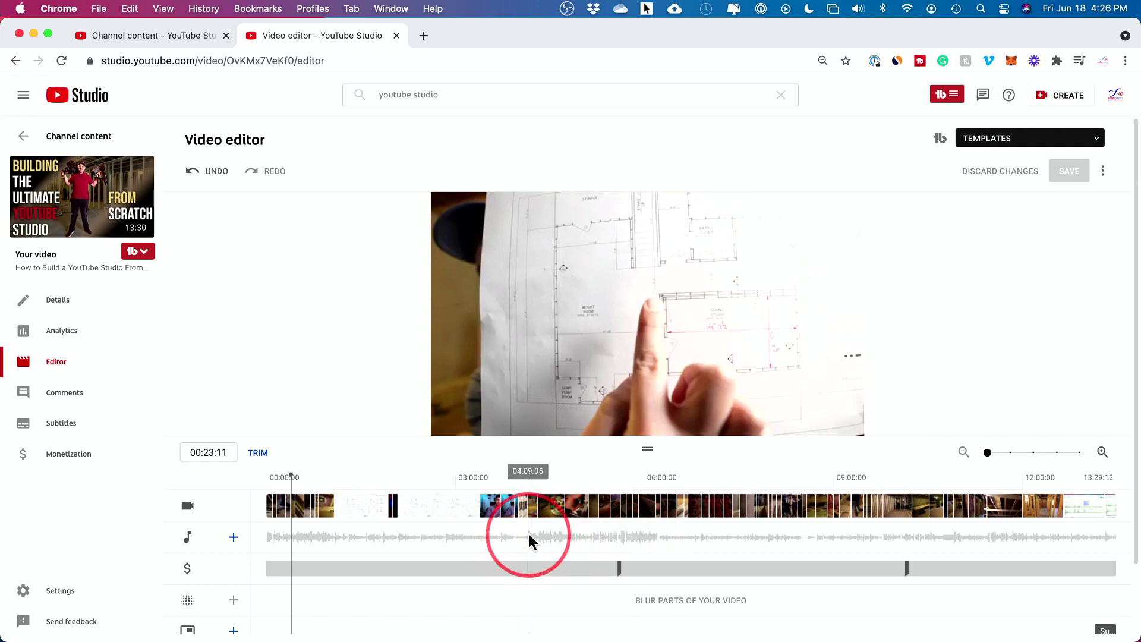
Step: Move the playhead to 04:04:06, where the middle cut should begin
{"action": "mouse_move", "coordinate": [529, 533]}
{"action": "left_mouse_down"}
{"action": "mouse_move", "coordinate": [656, 531]}
{"action": "mouse_move", "coordinate": [524, 534]}
{"action": "left_mouse_up"}
{"action": "mouse_move", "coordinate": [673, 531]}
{"action": "left_mouse_down"}
{"action": "mouse_move", "coordinate": [526, 533]}
{"action": "mouse_move", "coordinate": [652, 534]}
{"action": "left_mouse_up"}
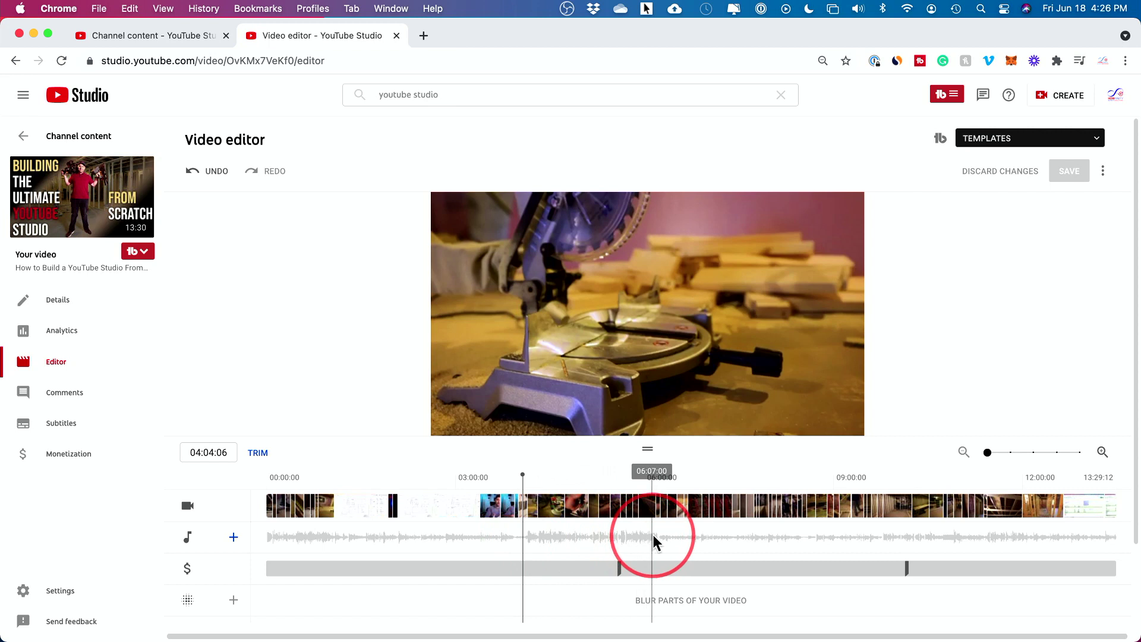
{"action": "left_click", "coordinate": [257, 456]}
Step: Mark the section after 04:04:06 for removal and play from 03:59:03 across it to check
{"action": "left_click_drag", "start_coordinate": [543, 523], "coordinate": [660, 539]}
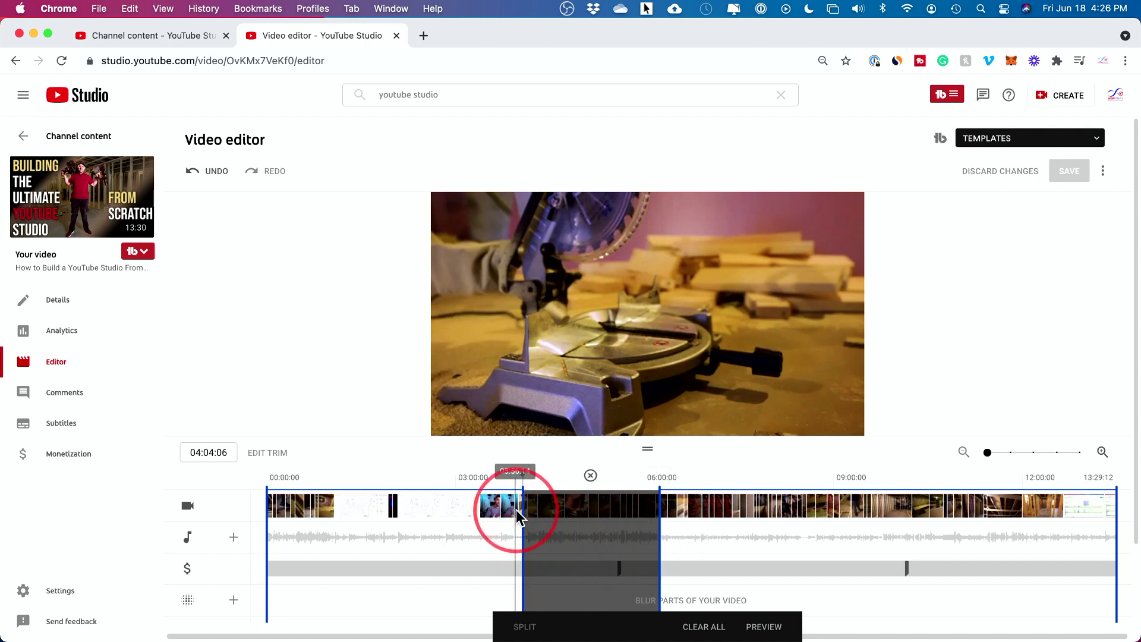
{"action": "left_click", "coordinate": [518, 512]}
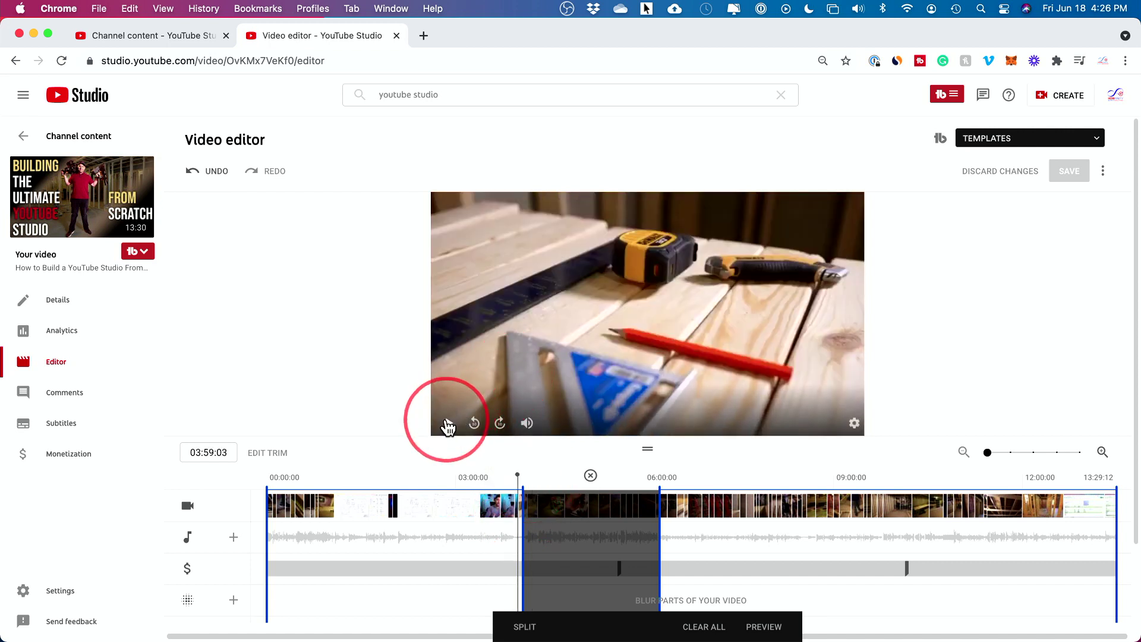
{"action": "left_click", "coordinate": [448, 424]}
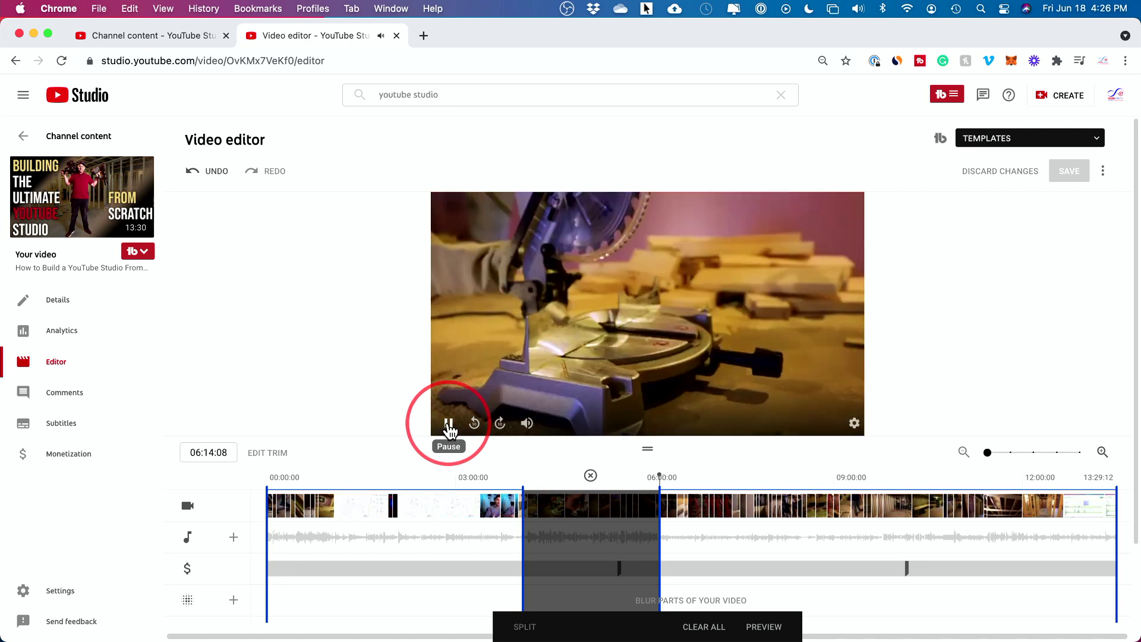
{"action": "left_click", "coordinate": [448, 425]}
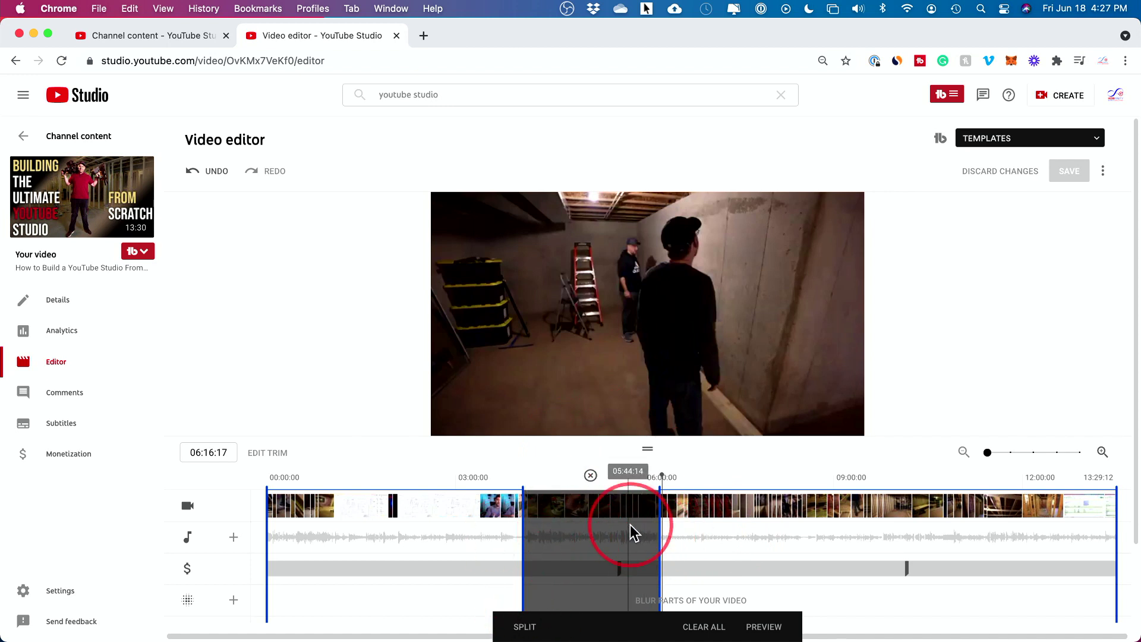
{"action": "left_click", "coordinate": [762, 626]}
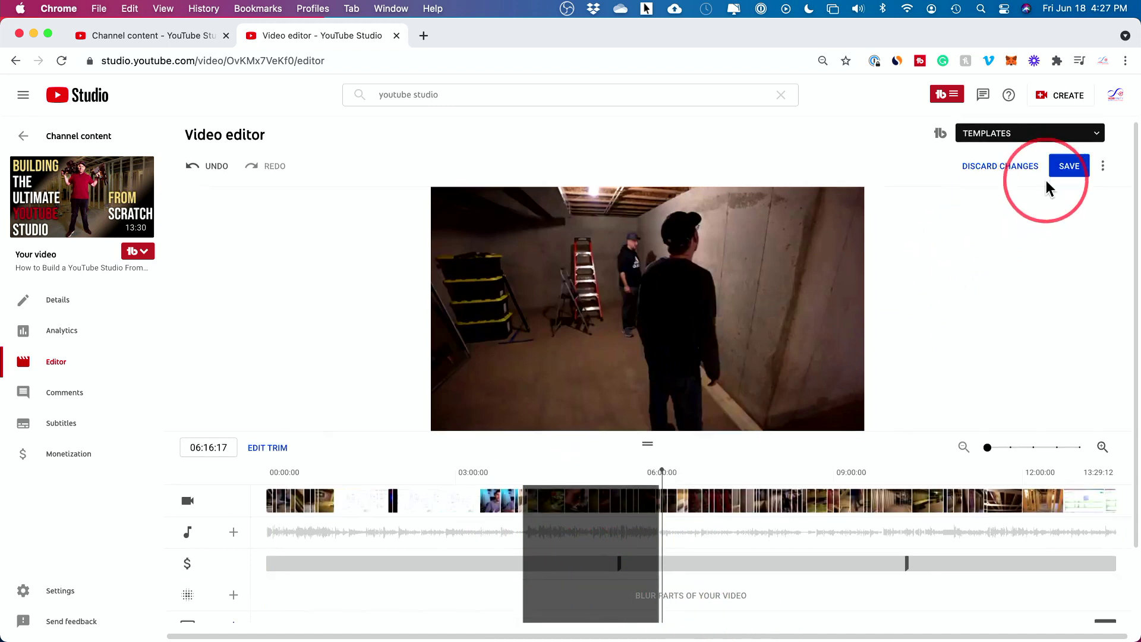
Step: Close the extra options menu without reverting the pending middle cut
{"action": "scroll", "coordinate": [1046, 180], "scroll_direction": "down", "scroll_amount": 1}
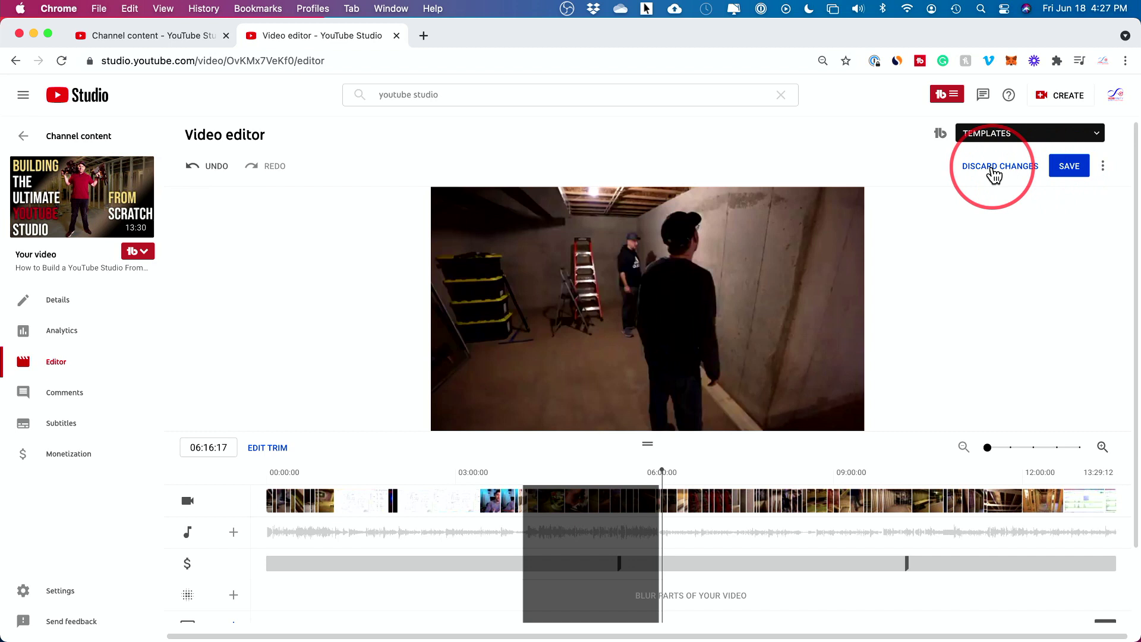
{"action": "scroll", "coordinate": [994, 177], "scroll_direction": "up", "scroll_amount": 1}
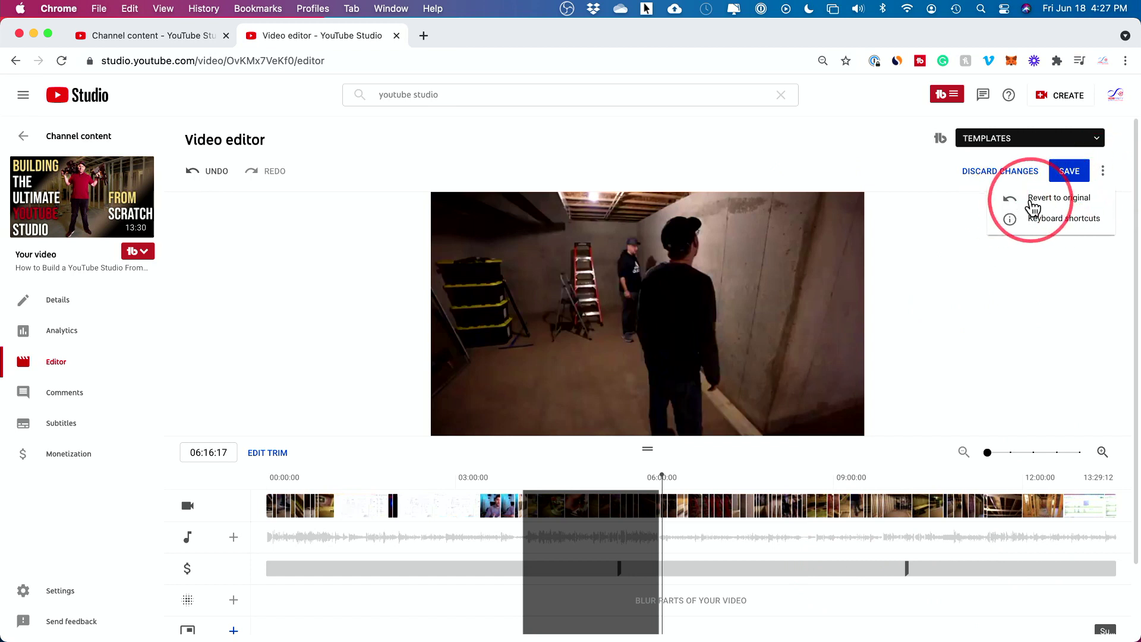
{"action": "left_click", "coordinate": [1102, 170]}
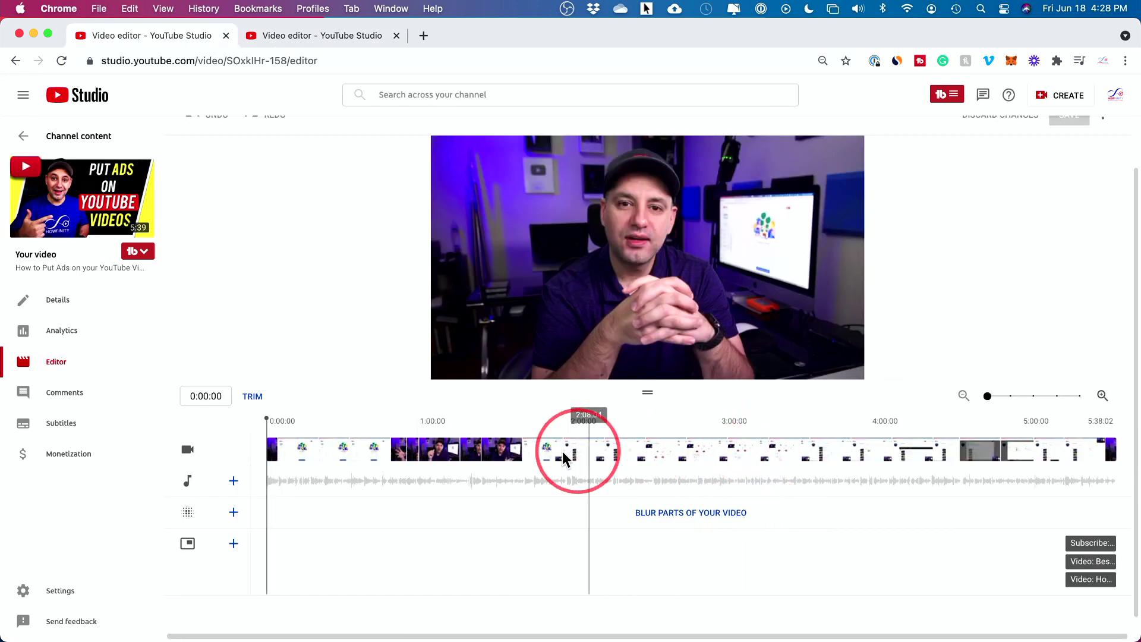
Step: Trim roughly the first 35 seconds off the ads video and preview the result
{"action": "left_click", "coordinate": [255, 400]}
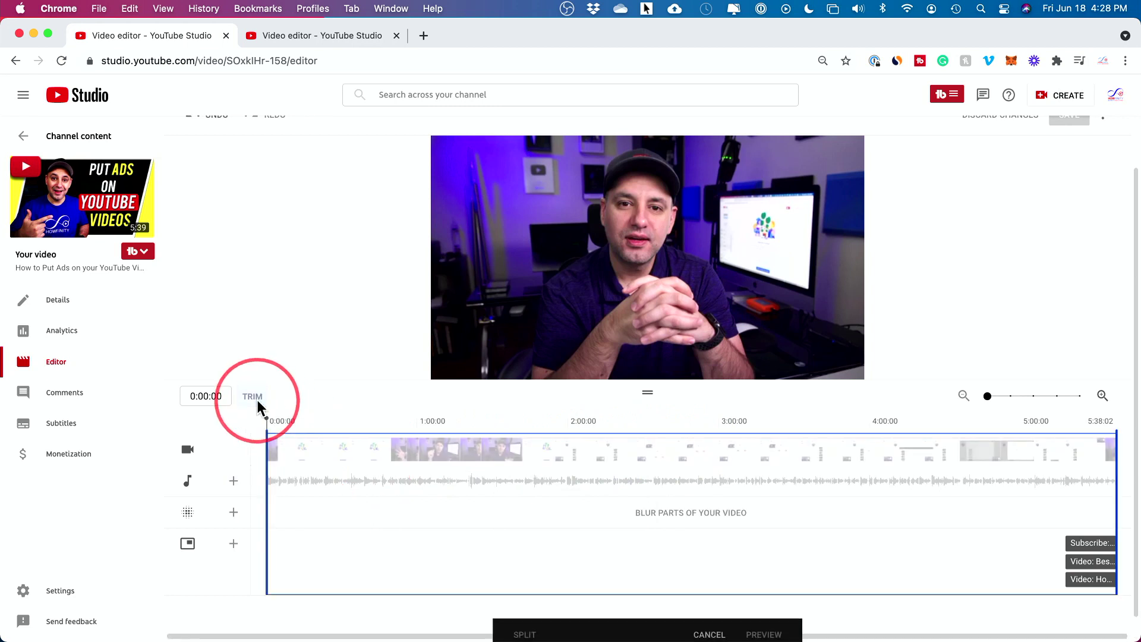
{"action": "left_click_drag", "start_coordinate": [267, 440], "coordinate": [362, 441]}
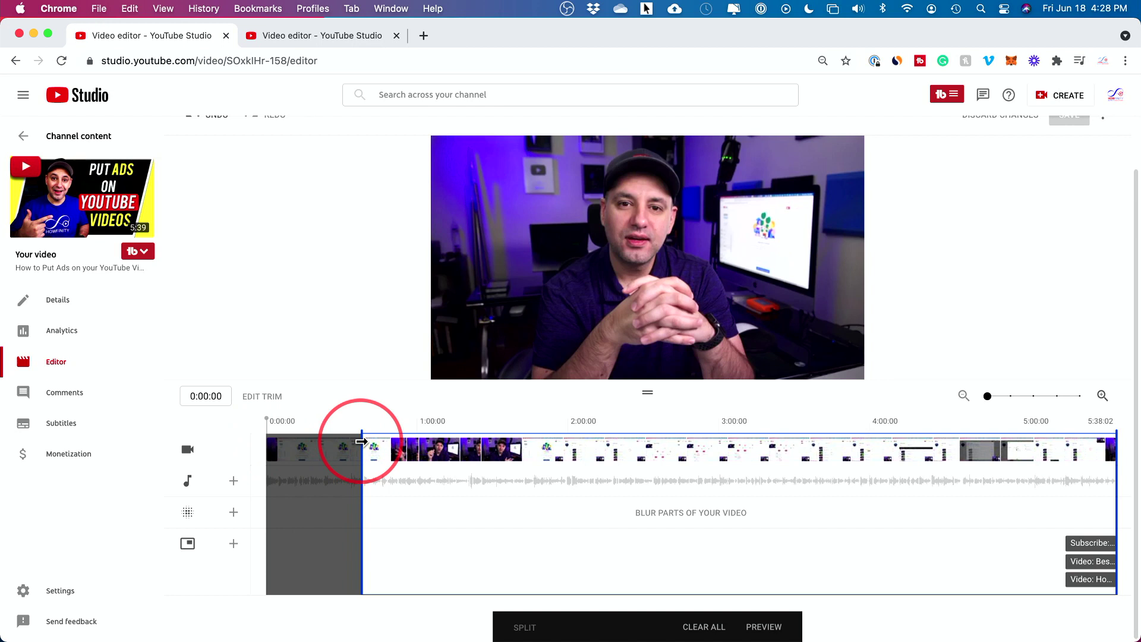
{"action": "left_click", "coordinate": [770, 627]}
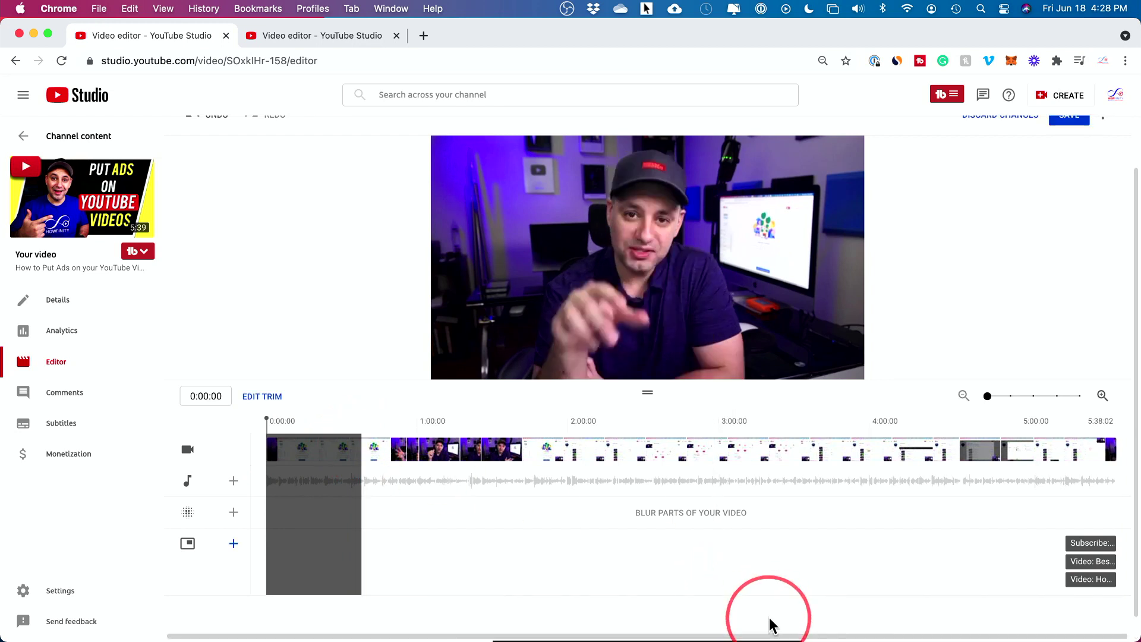
Step: Begin saving the trimmed video, then back out of the save confirmation
{"action": "scroll", "coordinate": [1041, 178], "scroll_direction": "up", "scroll_amount": 1}
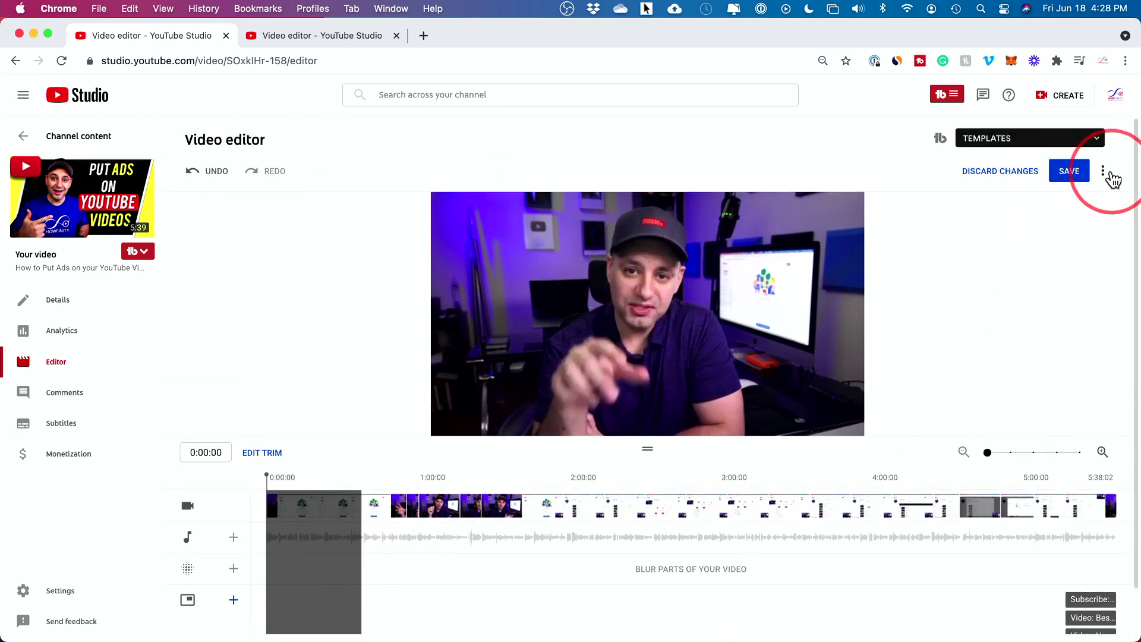
{"action": "left_click", "coordinate": [1074, 178]}
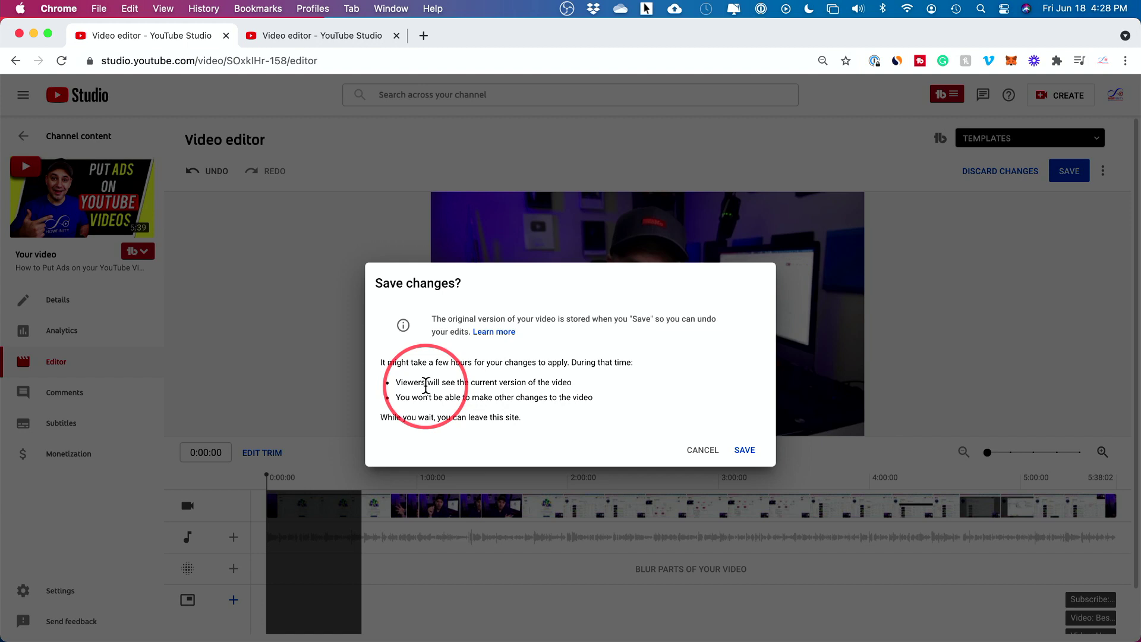
{"action": "left_click", "coordinate": [704, 451]}
Step: Try the Blur parts of your video option and look over its preview
{"action": "left_click", "coordinate": [670, 572]}
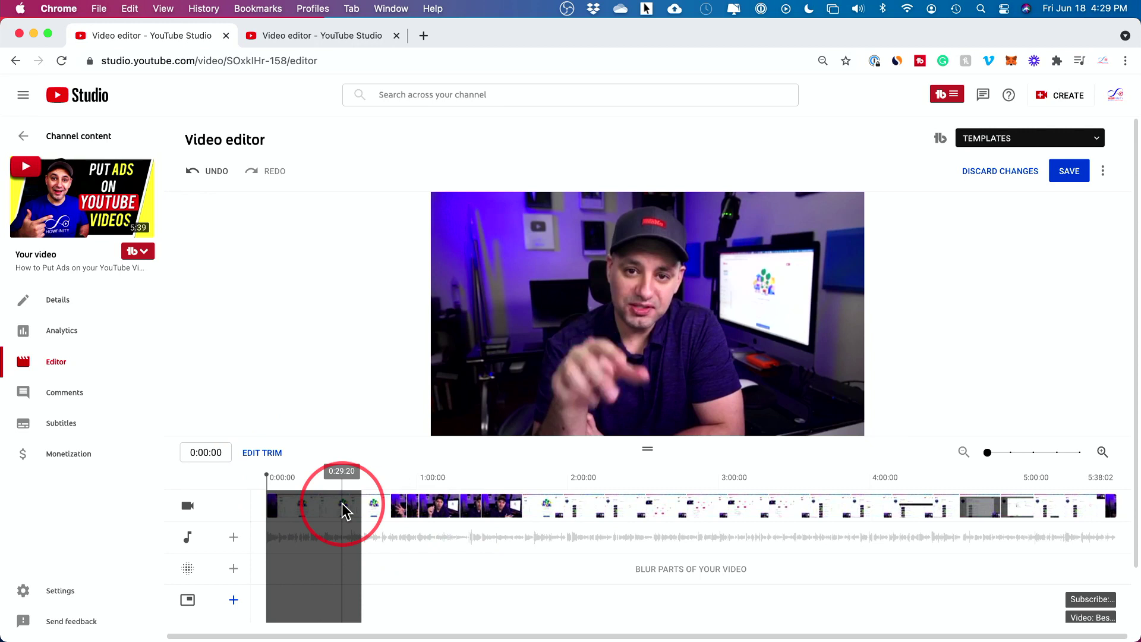
{"action": "mouse_move", "coordinate": [658, 305]}
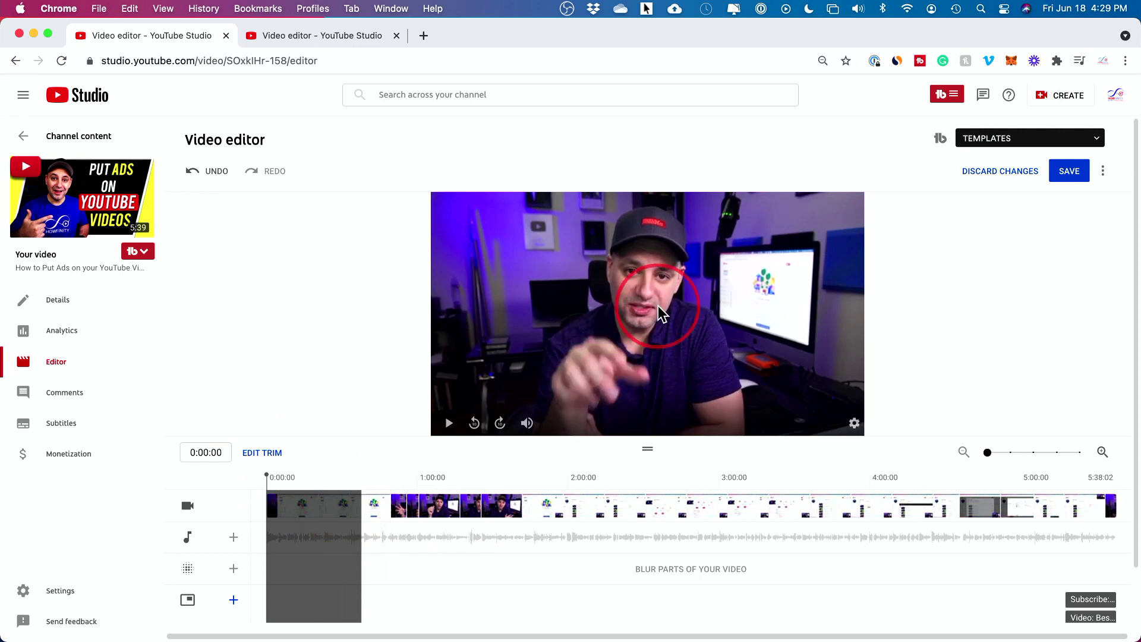